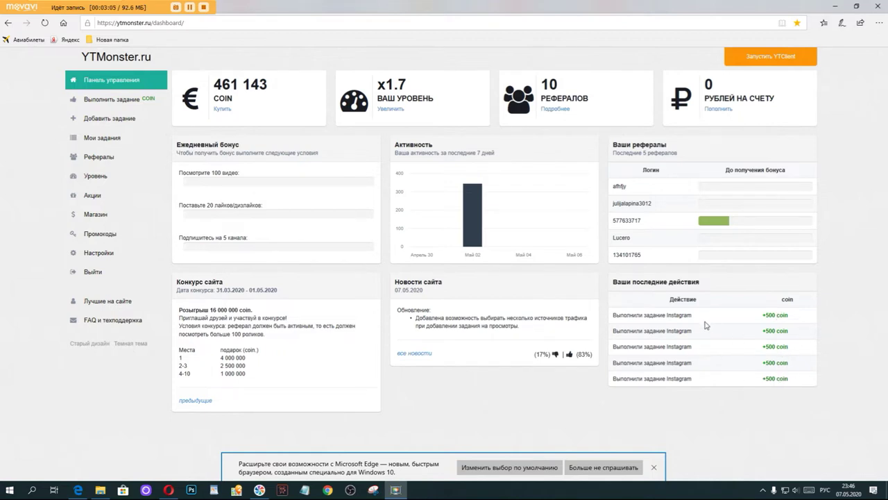
- Open a standard client from the YTClient page, start its automatic video viewing, and minimize the video and client windows
click(103, 100)
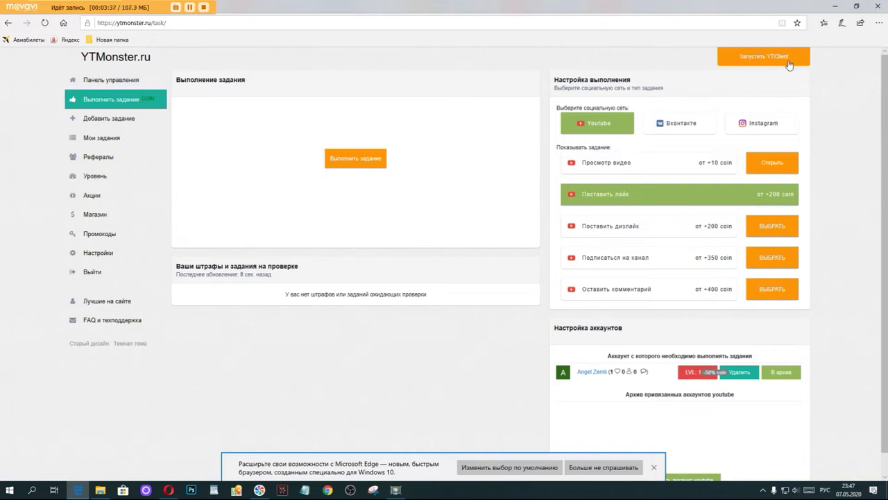
click(750, 59)
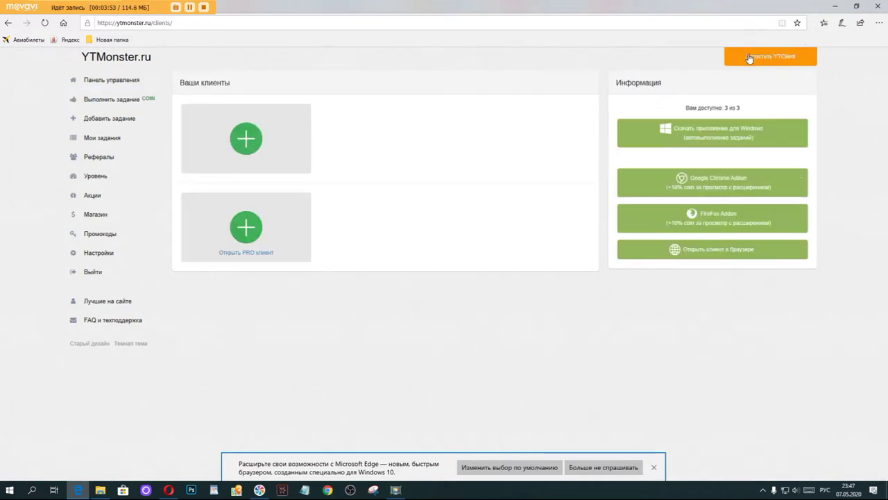
click(246, 140)
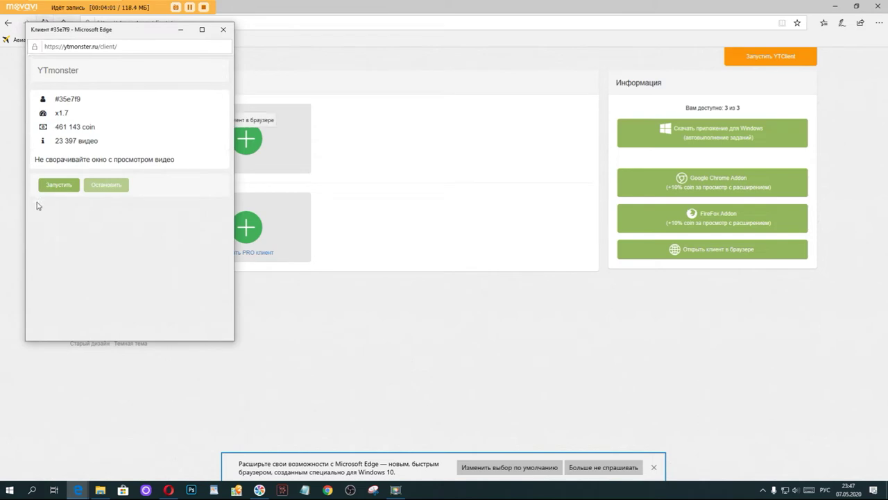
click(55, 184)
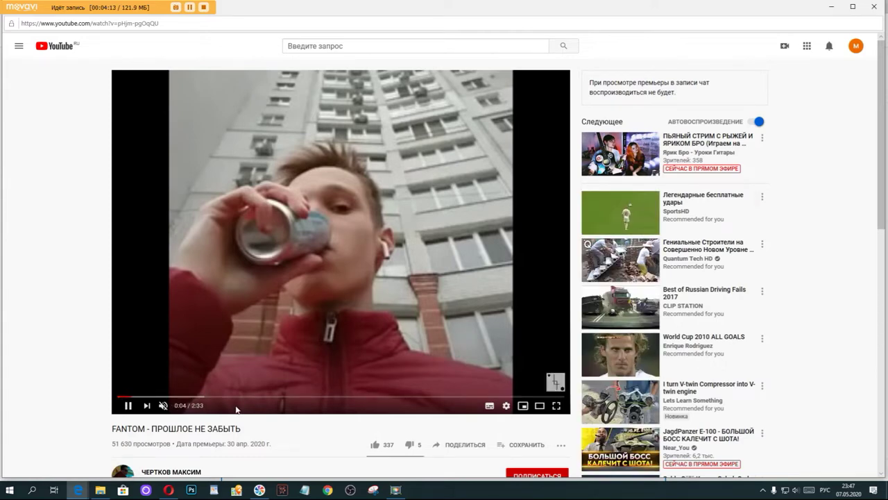
click(830, 8)
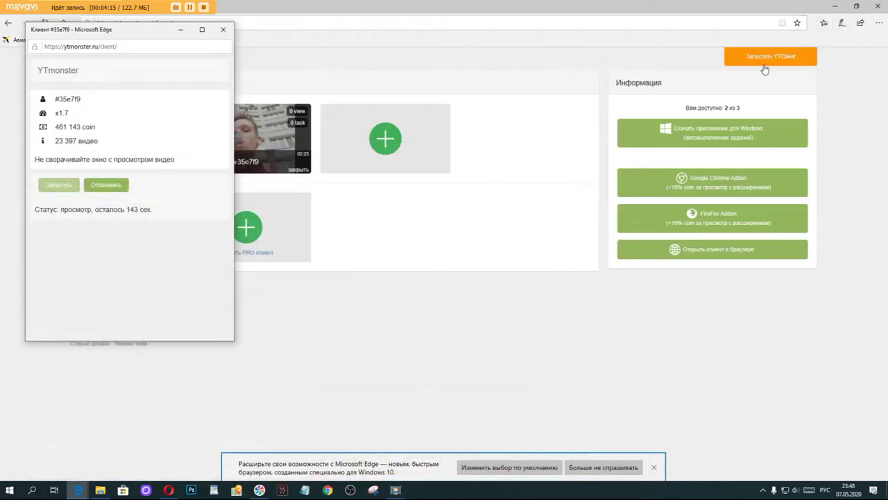
click(179, 31)
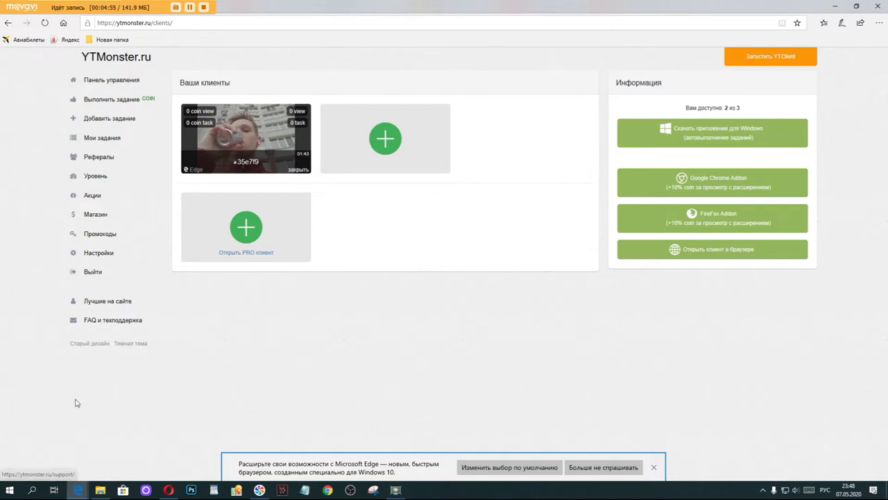
- Stop the running client from the client list and close its remaining client window
mouse_move(77, 489)
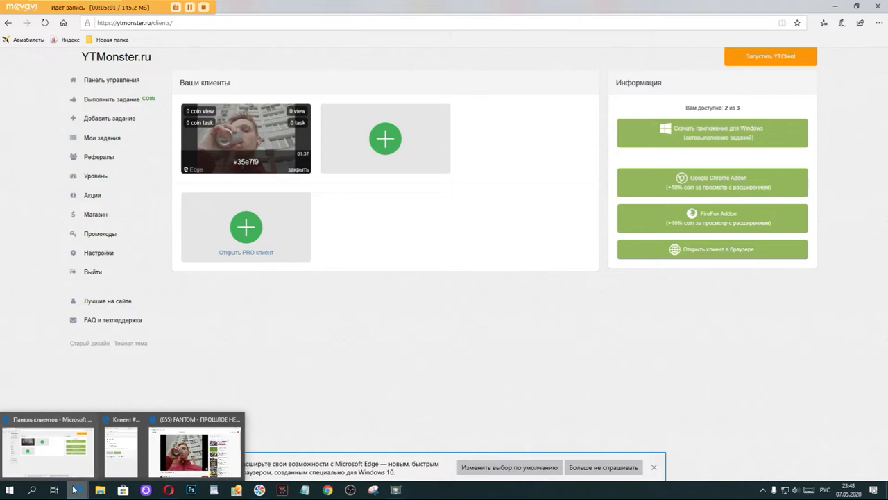
right_click(77, 489)
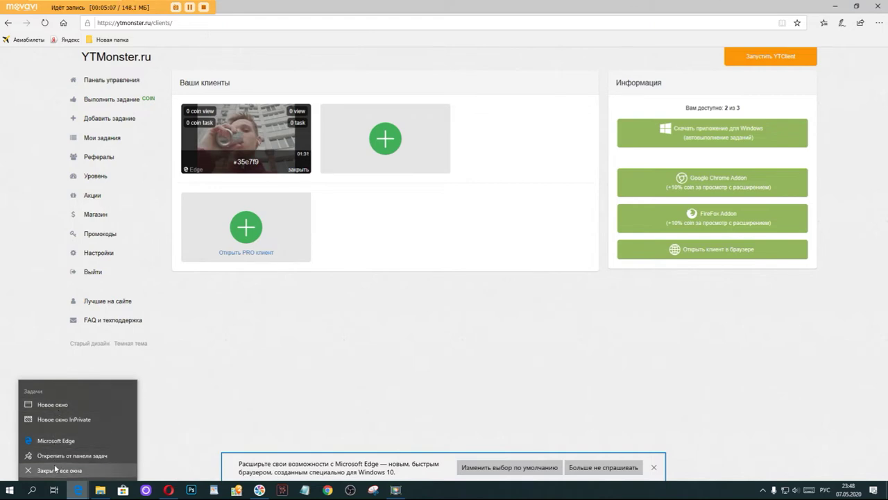
click(165, 413)
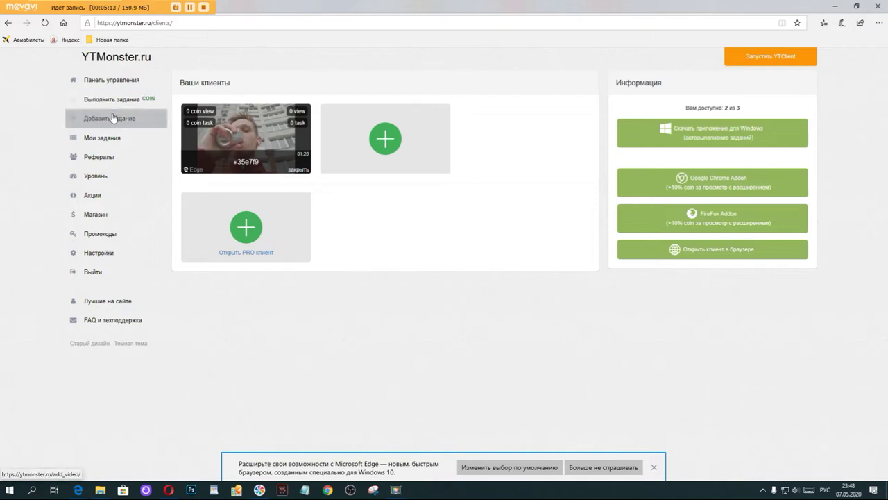
click(299, 170)
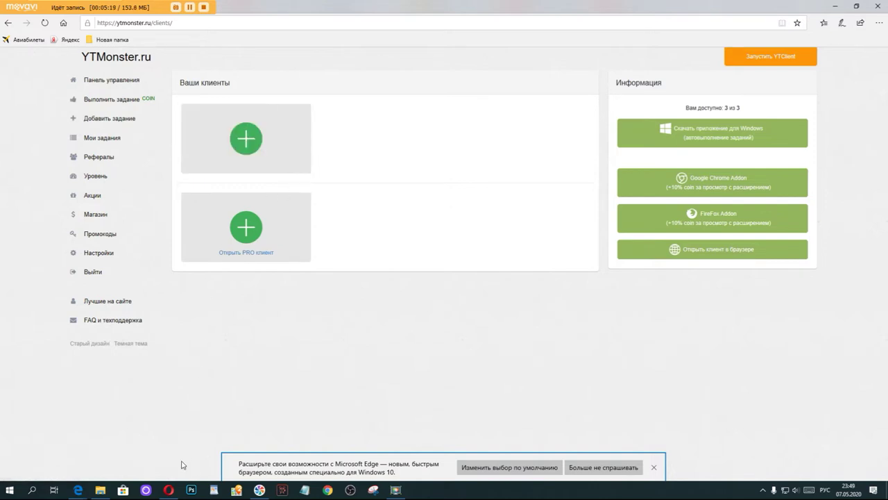
mouse_move(77, 490)
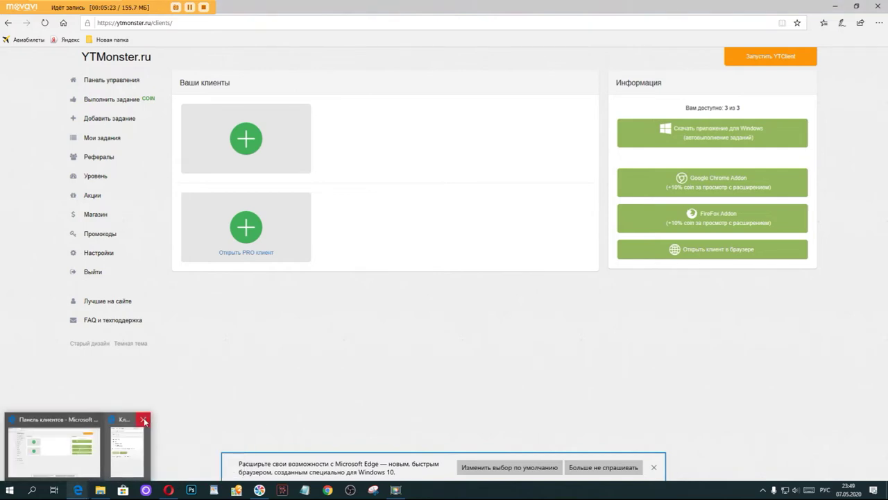
click(147, 420)
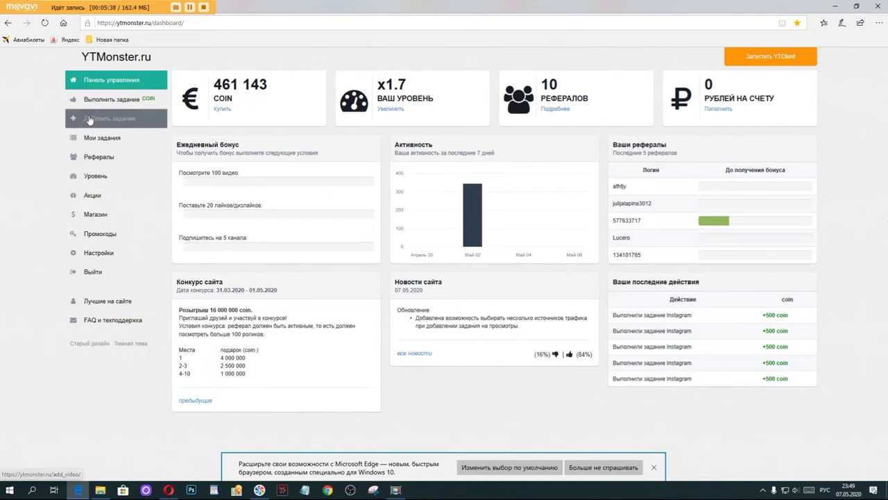
- Examine the account level breakdown and the level tables for referrals, views and completed tasks
click(86, 175)
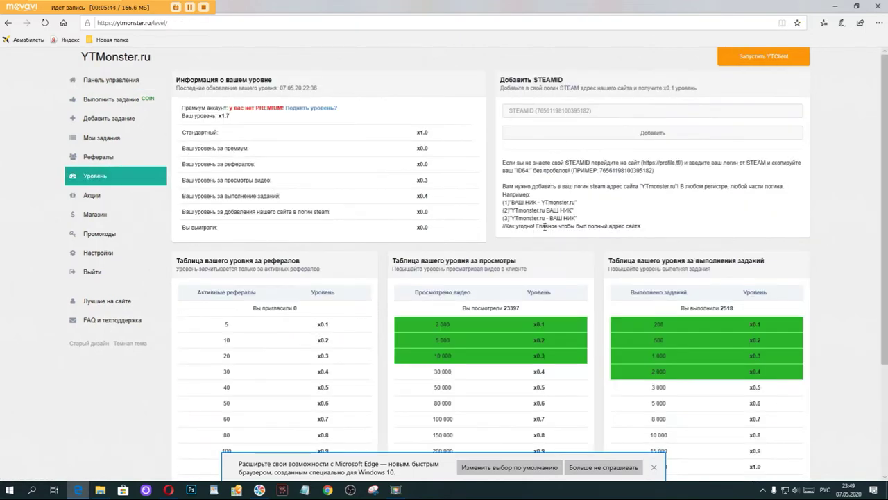
scroll(589, 213, down, 3)
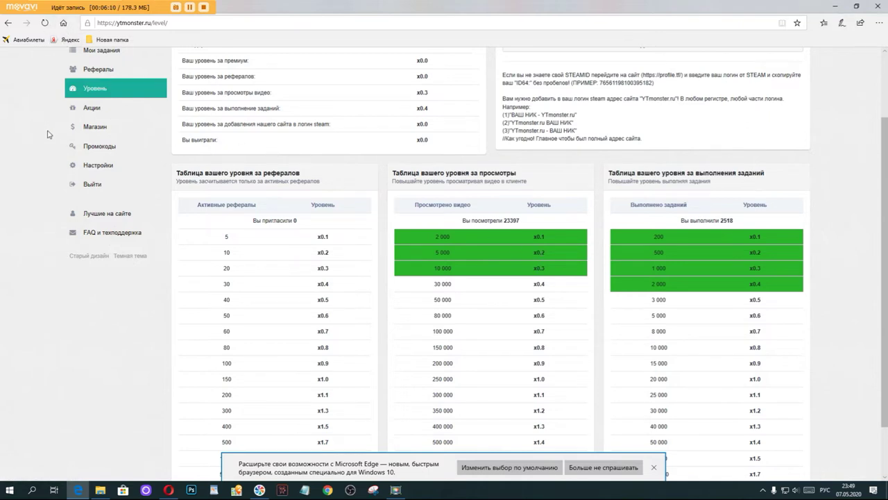
scroll(48, 134, up, 2)
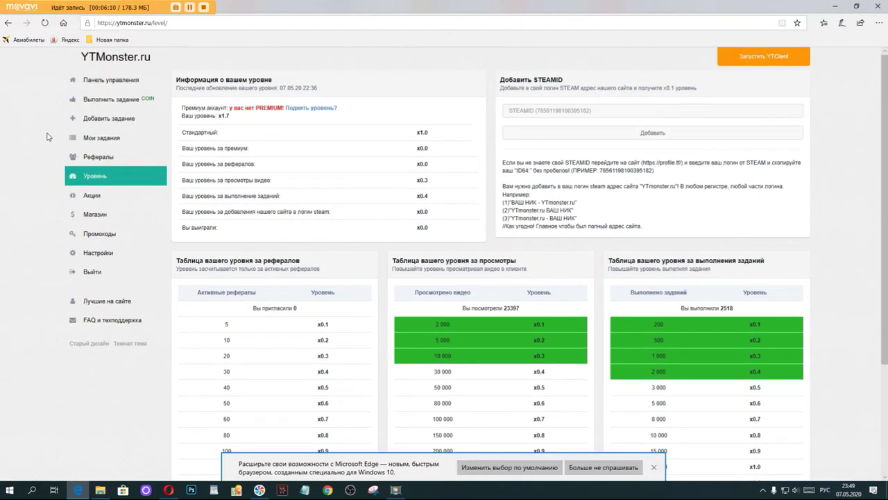
- Review the forms for adding Youtube, Вконтакте and Instagram tasks, including the Youtube comments type, ending on the Youtube views type
click(106, 121)
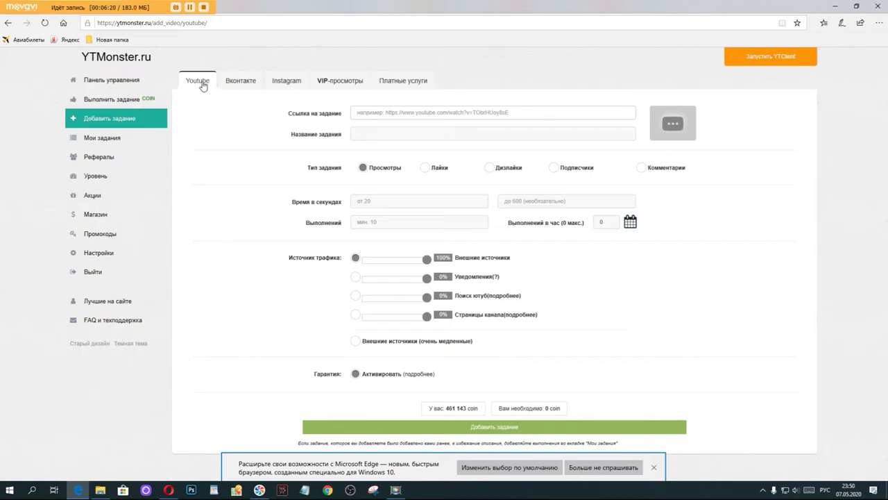
click(230, 83)
click(277, 85)
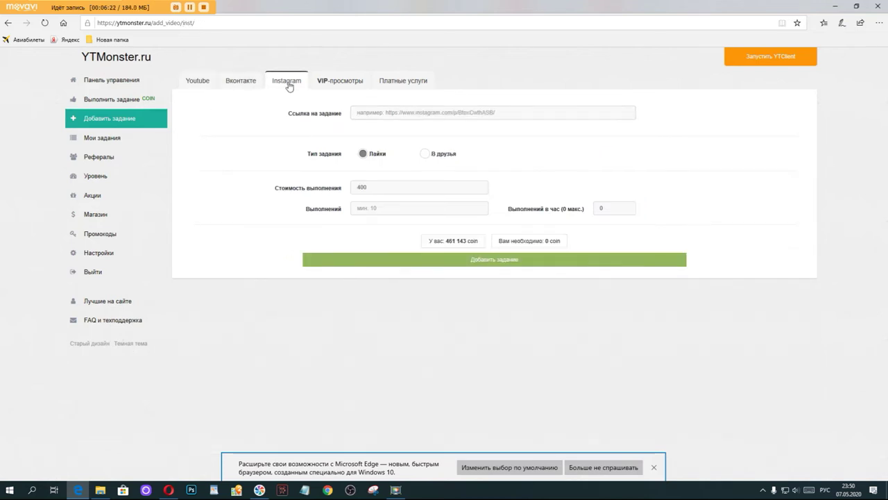
click(200, 83)
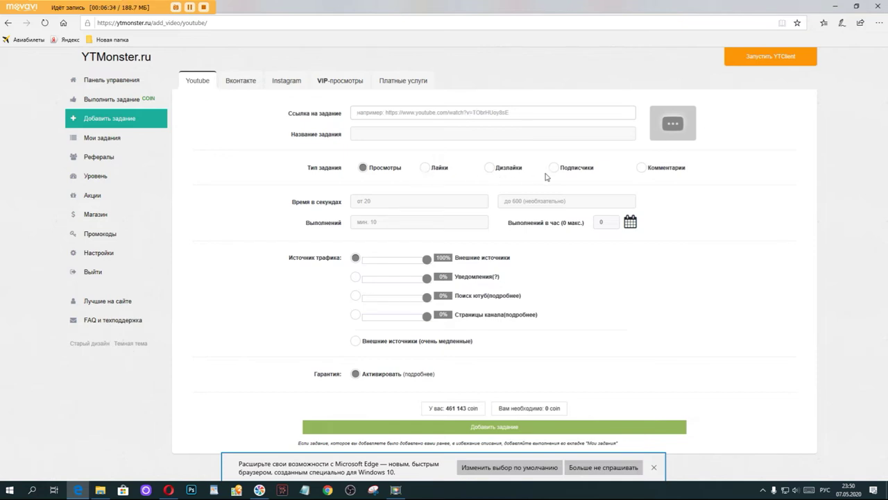
click(641, 170)
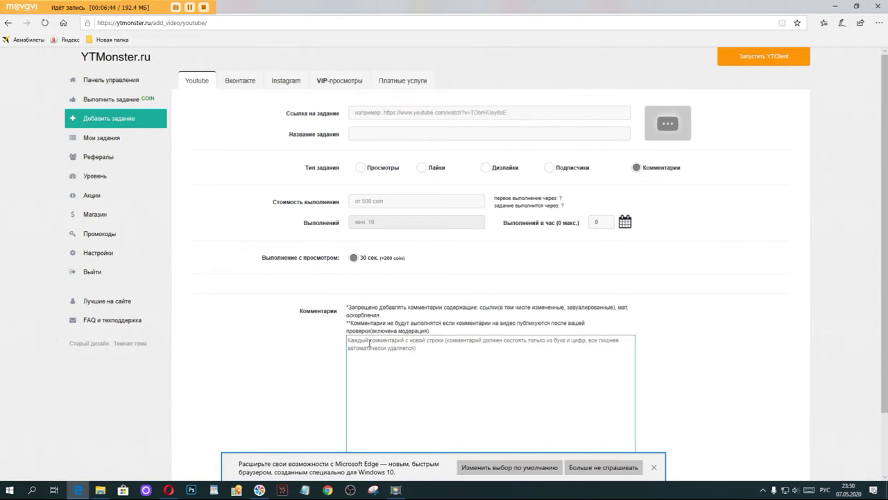
click(357, 171)
- Examine the Youtube views task form's fields for task name, viewing time, number of executions and hourly limit, without entering values
click(359, 133)
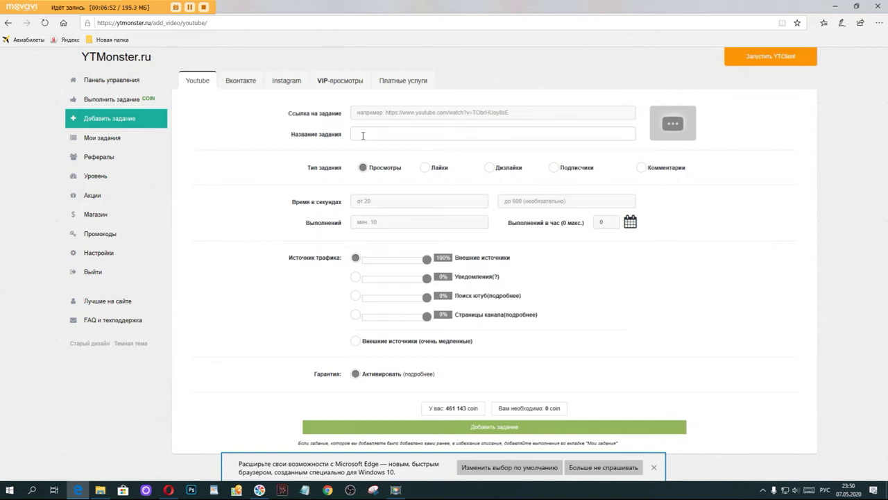
click(387, 154)
click(509, 201)
click(412, 203)
click(528, 202)
click(372, 224)
click(612, 228)
click(475, 432)
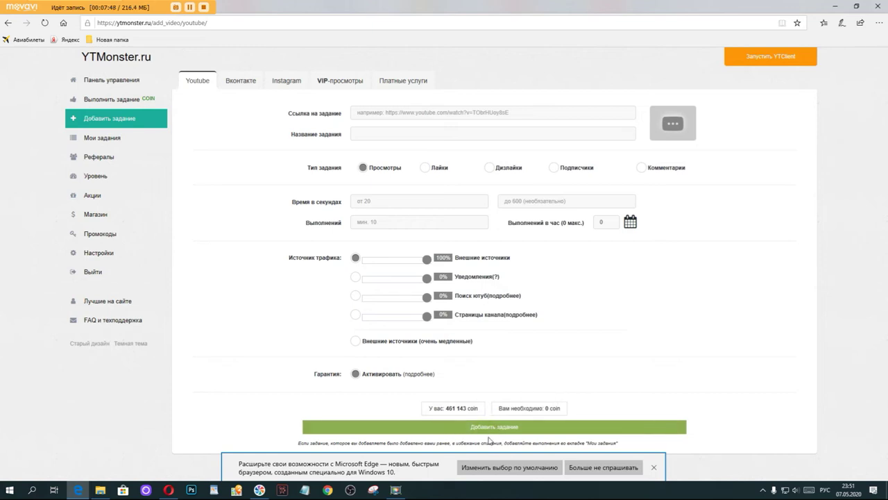
- Review the lists of own tasks by category, from views and subscribers through likes, comments, Вконтакте and Instagram to paid tasks
click(102, 137)
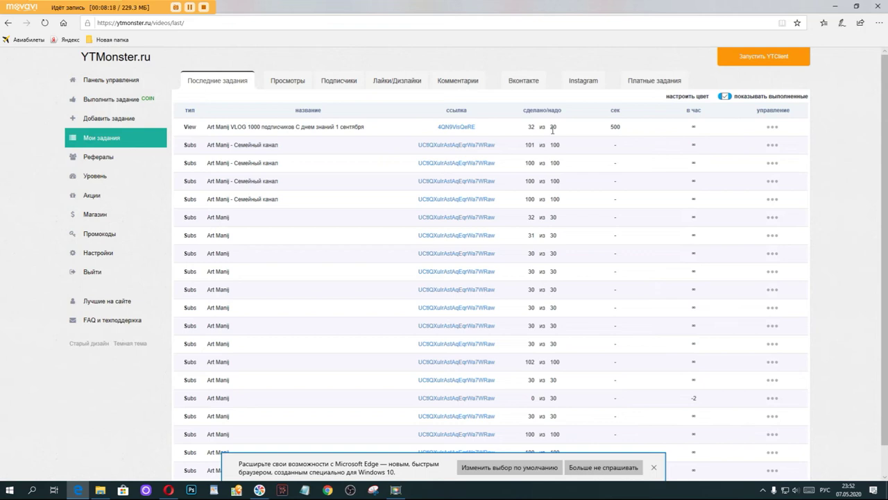
click(287, 82)
click(348, 84)
click(404, 83)
click(471, 85)
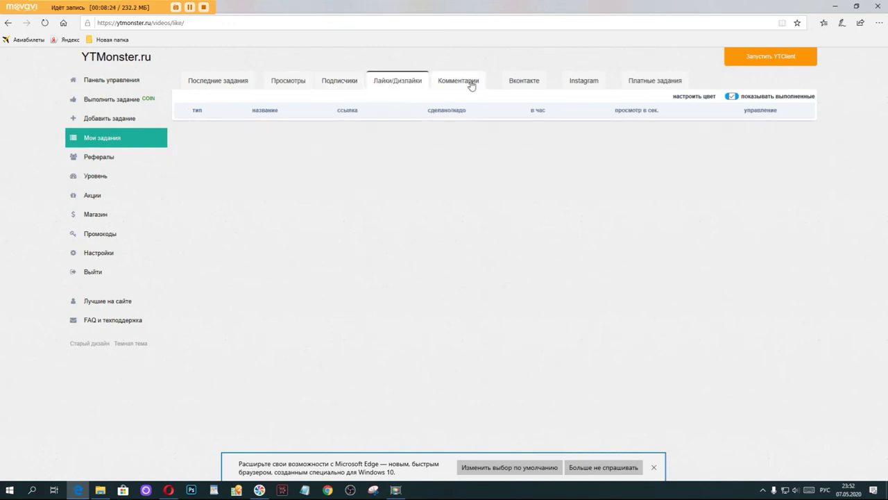
click(530, 84)
click(582, 83)
click(663, 84)
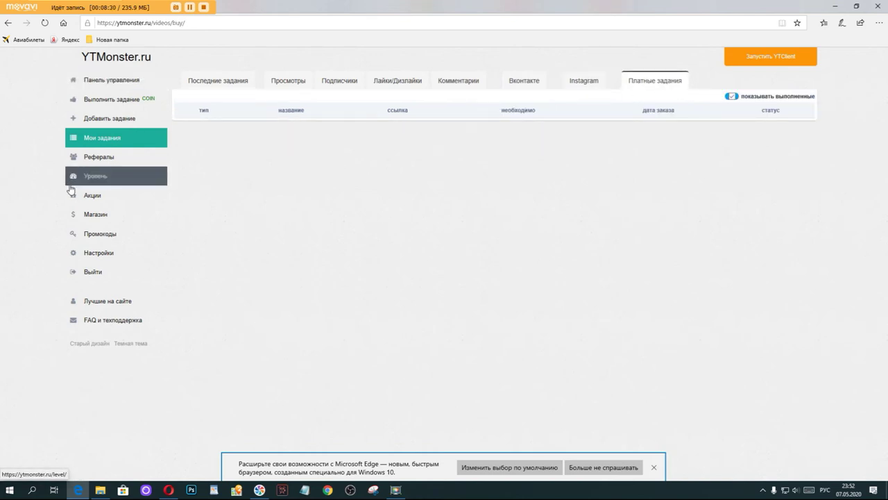
- Copy the account's referral link from the referrals page
click(139, 158)
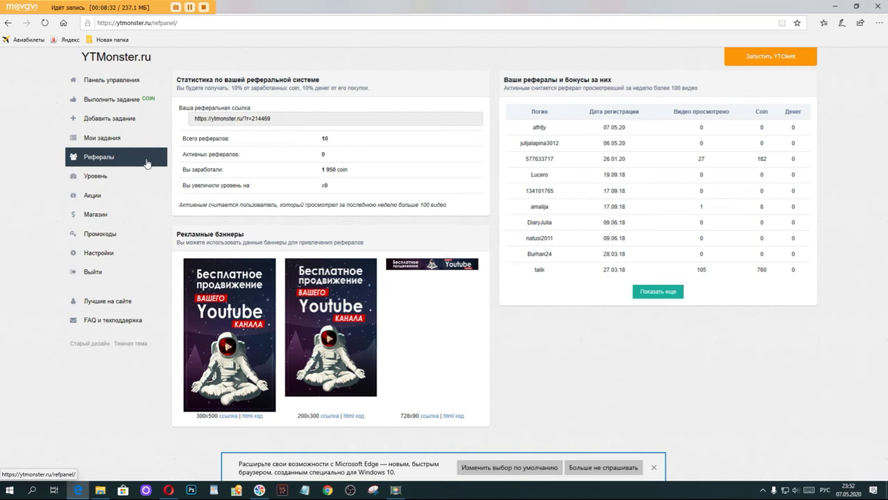
click(268, 118)
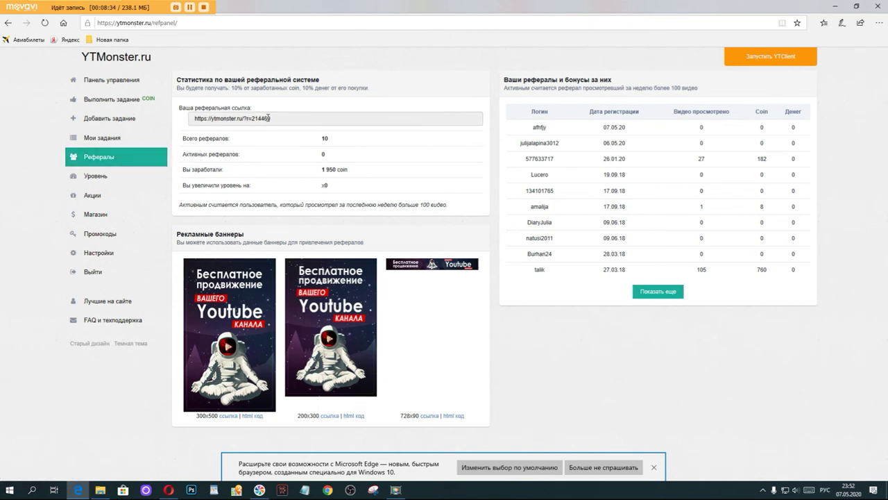
drag(270, 118, 194, 119)
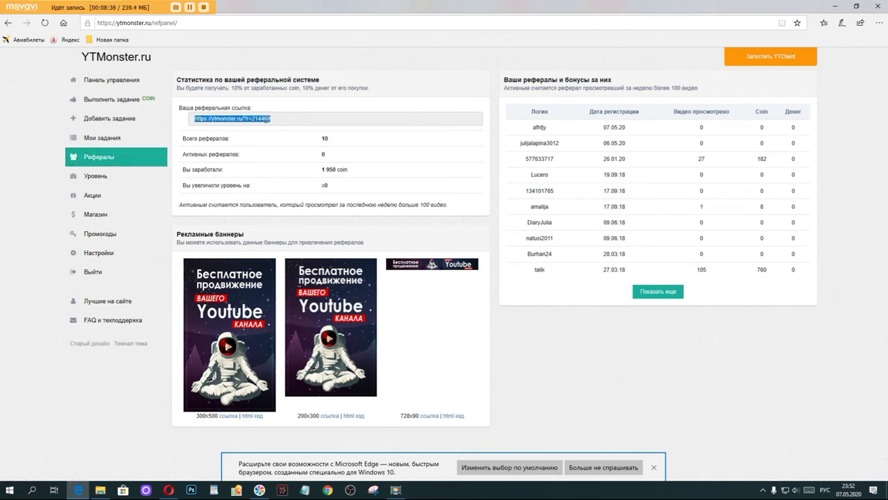
right_click(266, 120)
click(272, 129)
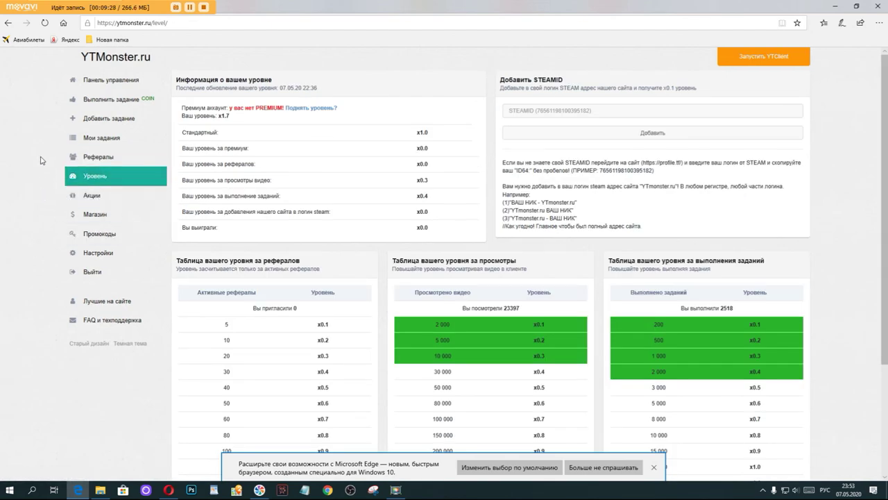
- Compare the available coin-earning tasks and their rewards for Instagram, Вконтакте and Youtube
click(95, 87)
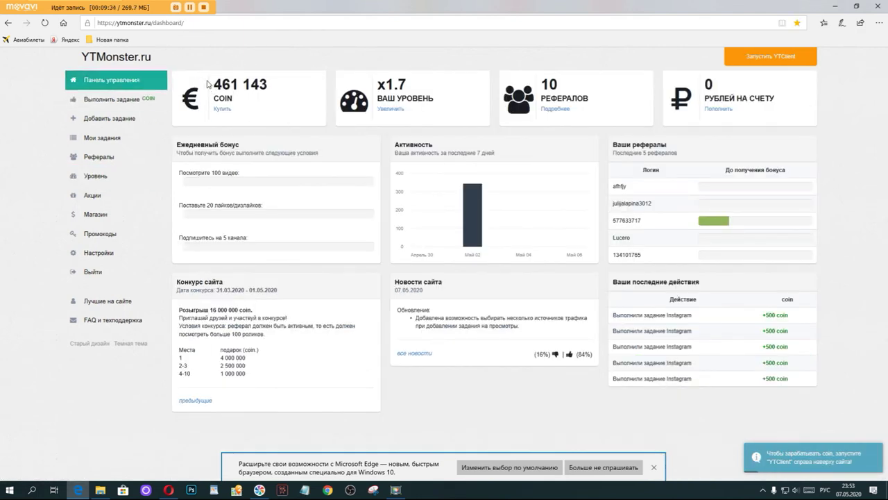
click(115, 105)
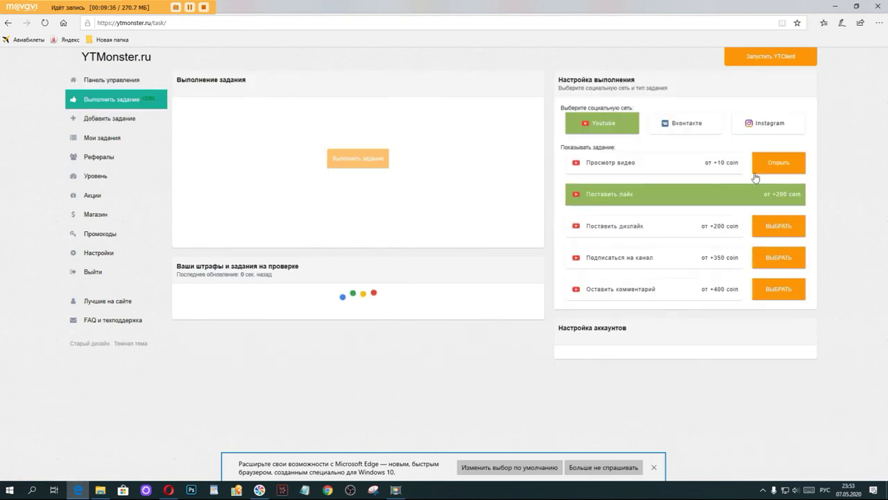
click(778, 129)
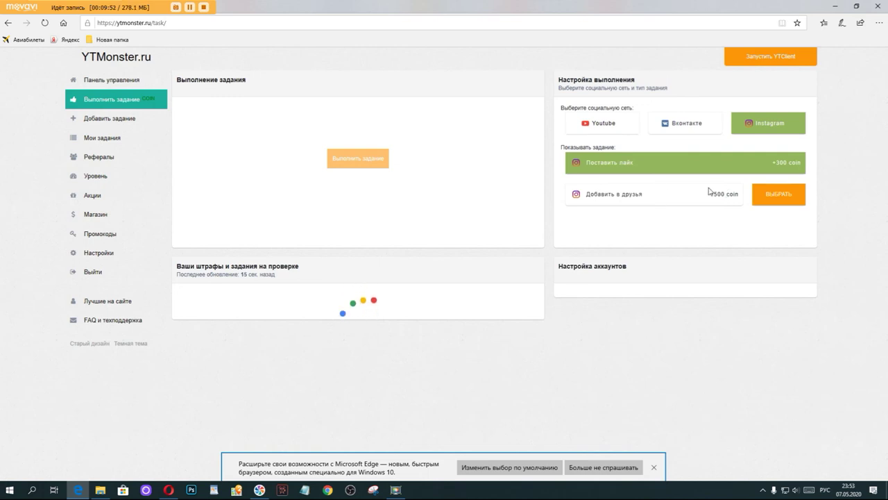
click(668, 128)
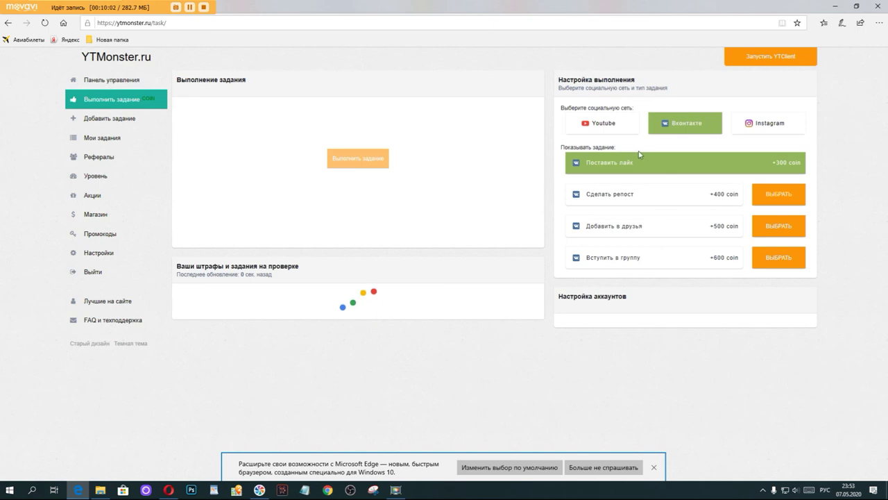
click(592, 129)
- Open a new YTClient in the first free client slot, start its automatic video viewing, and minimize the video and client windows
click(116, 80)
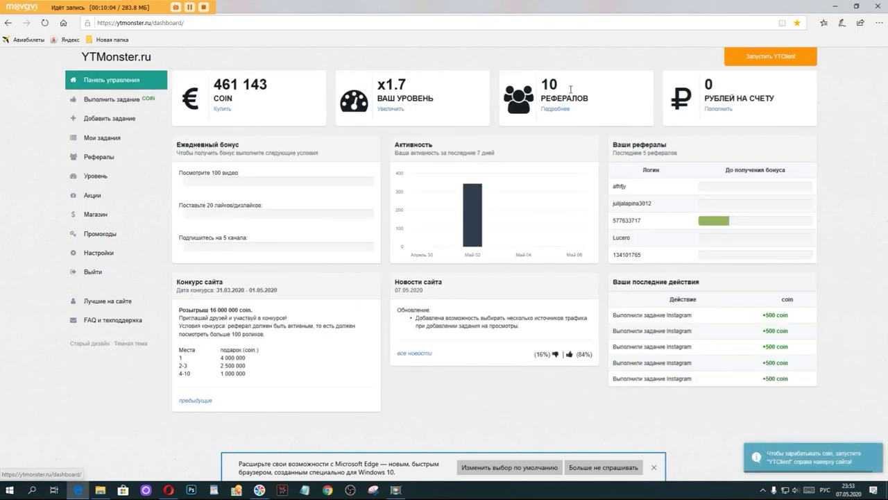
click(768, 63)
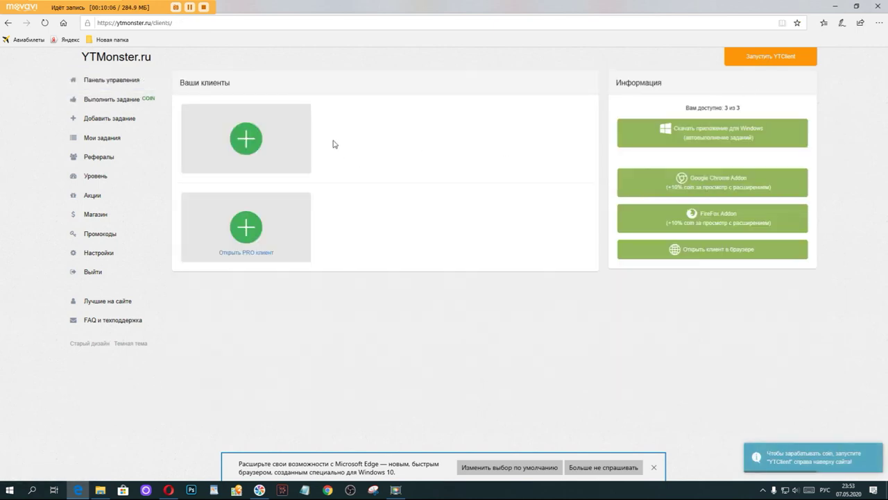
click(250, 151)
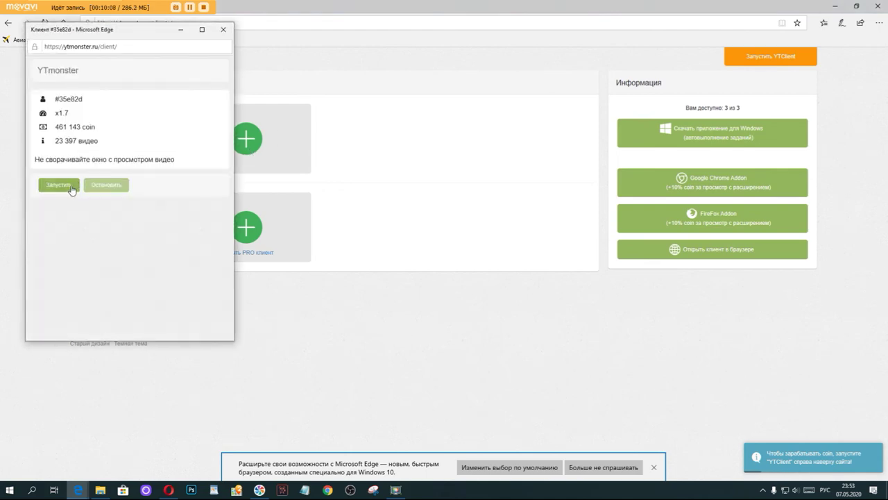
click(61, 186)
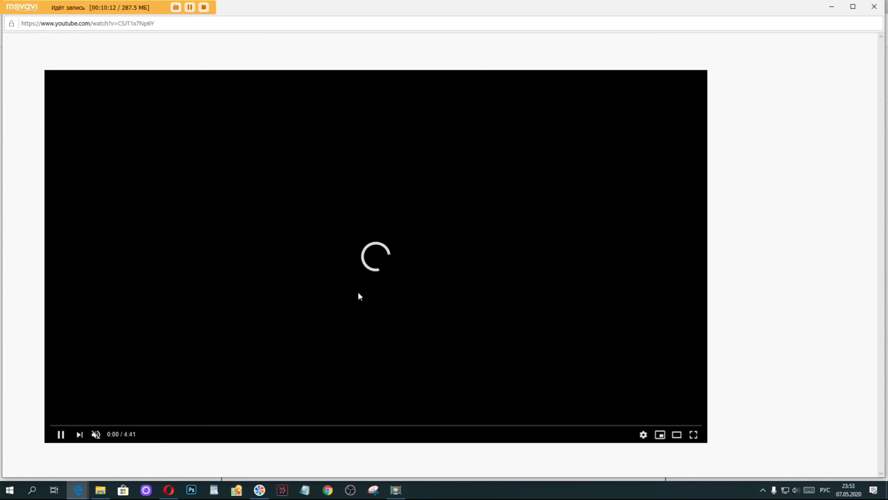
click(831, 7)
click(180, 29)
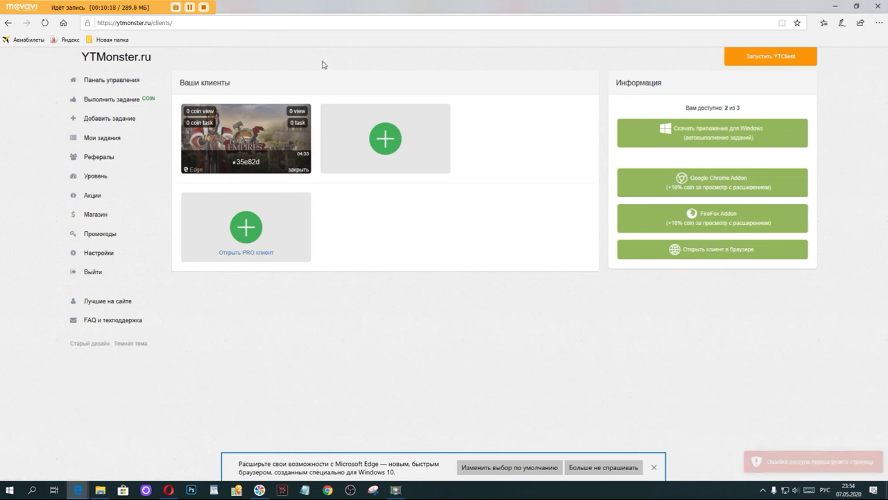
- Open the YTMonster dashboard, check the client's running YouTube video in its own window, and return to the dashboard
click(90, 80)
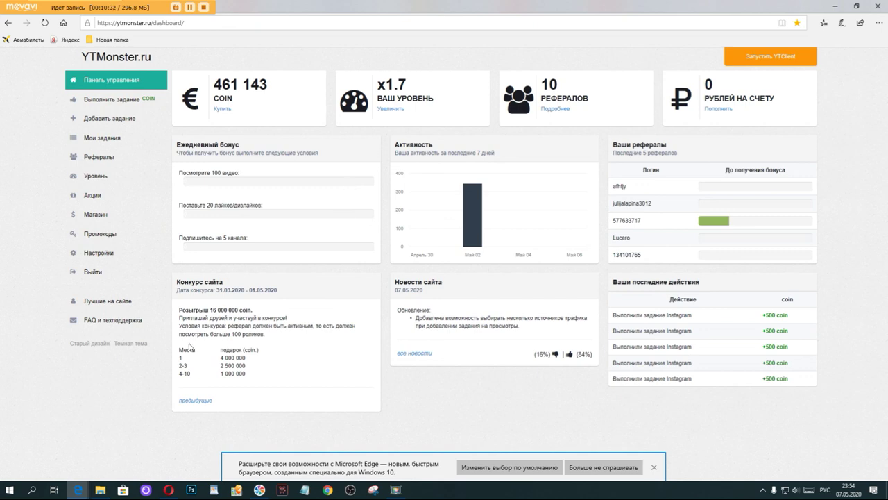
mouse_move(78, 489)
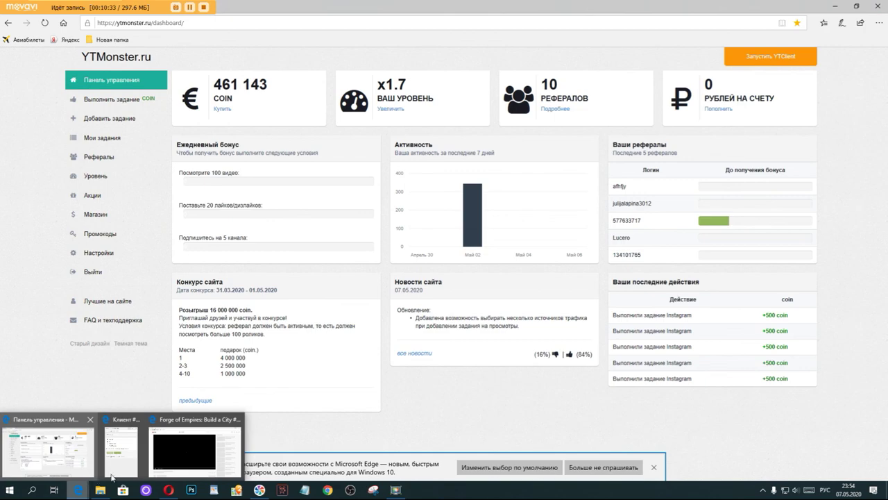
click(173, 458)
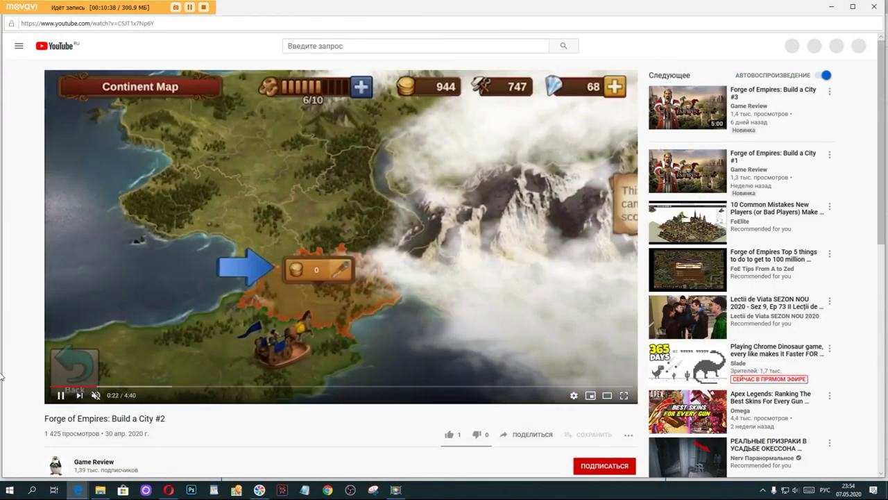
mouse_move(77, 489)
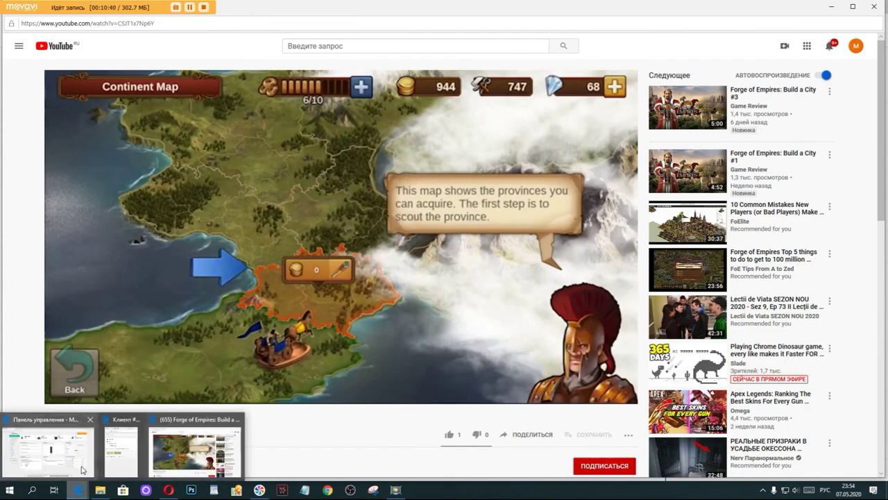
click(69, 450)
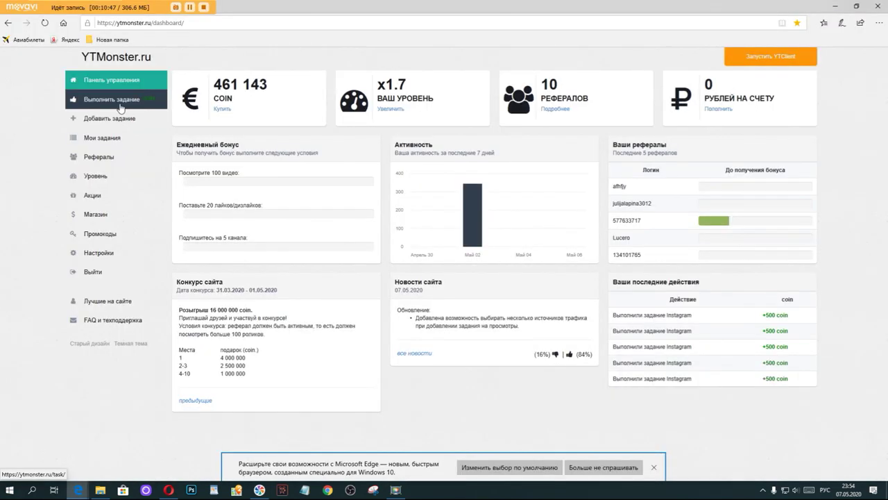